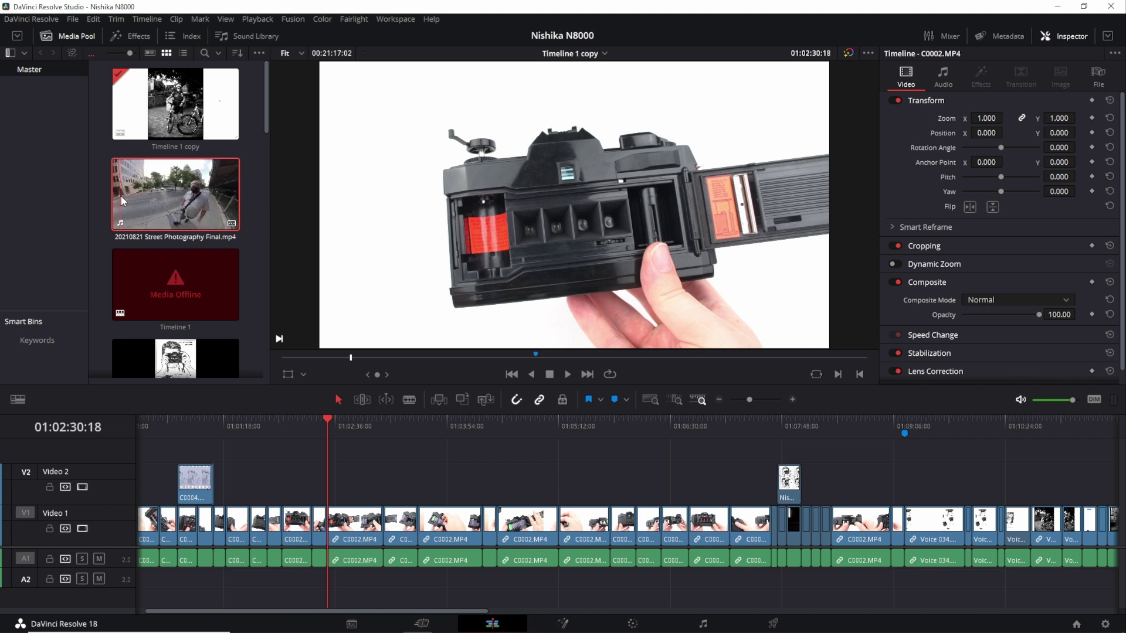
Set V1 and A1 as destination tracks around trial drags of the street photography clip onto V2.
drag(121, 196, 527, 528)
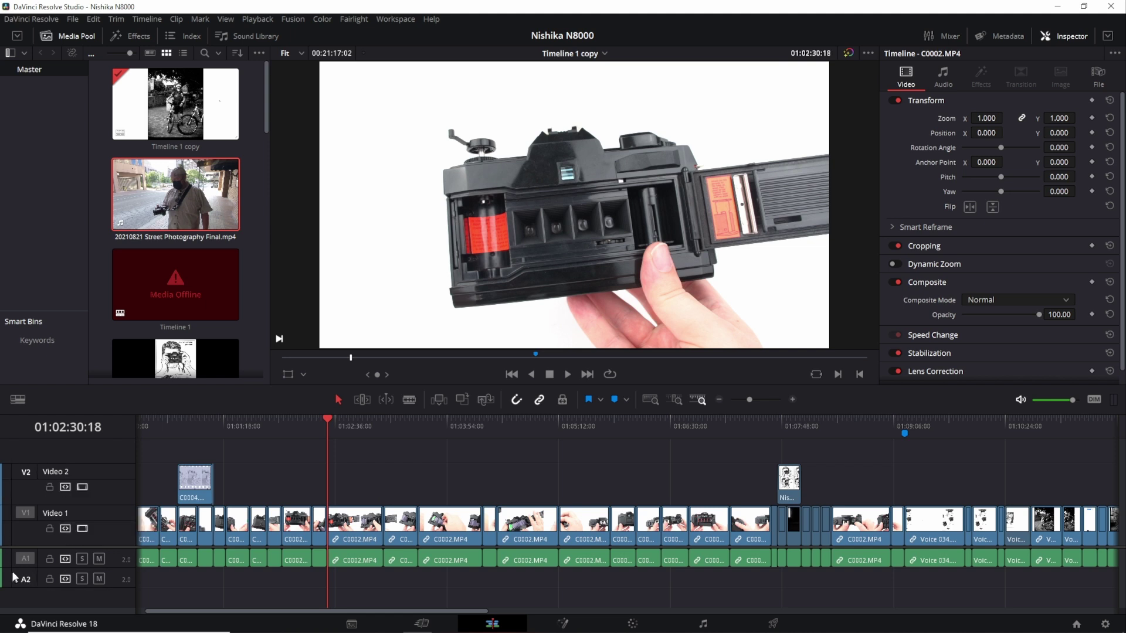
click(26, 514)
click(26, 558)
drag(129, 197, 314, 481)
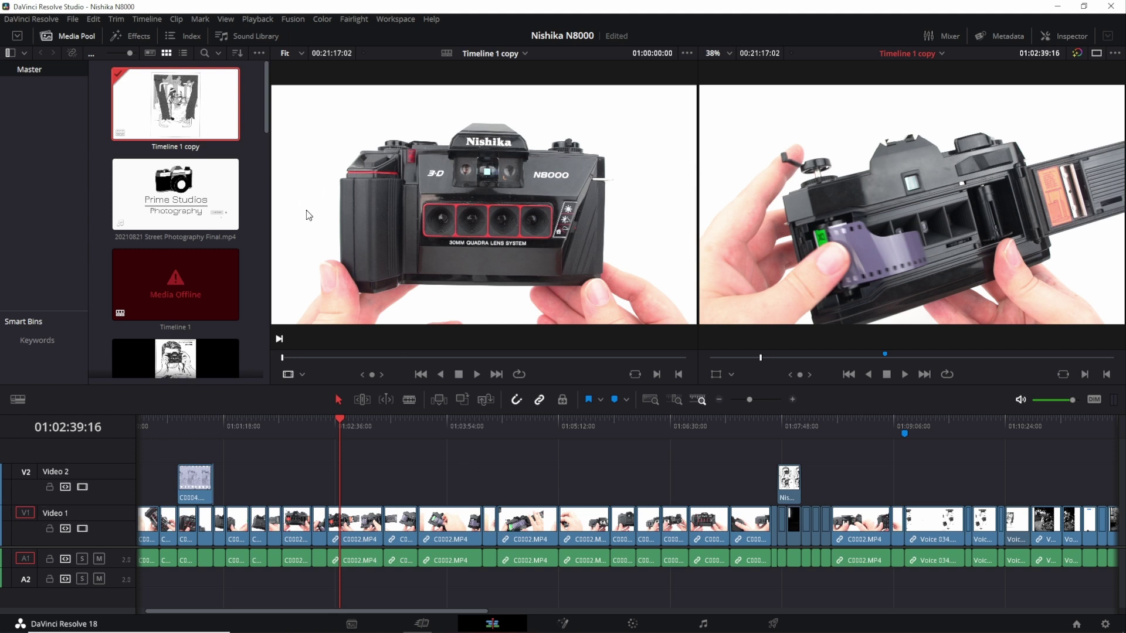
Load the street photography clip into the source viewer and toggle the audio destination between A1 and A2, ending on A1.
double_click(124, 195)
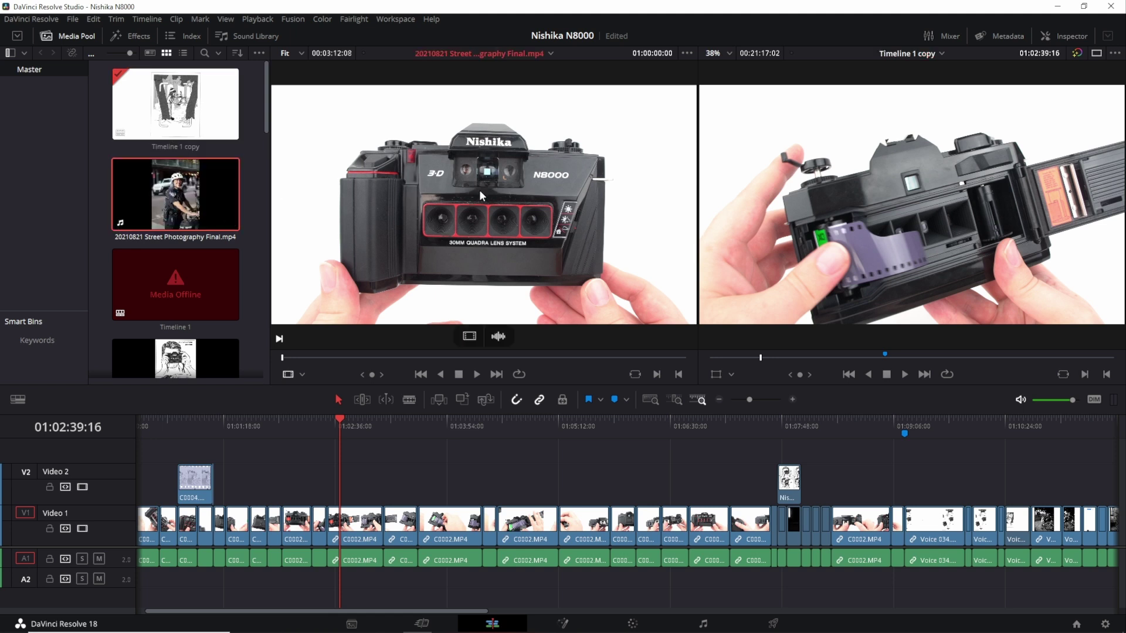
drag(488, 253, 441, 168)
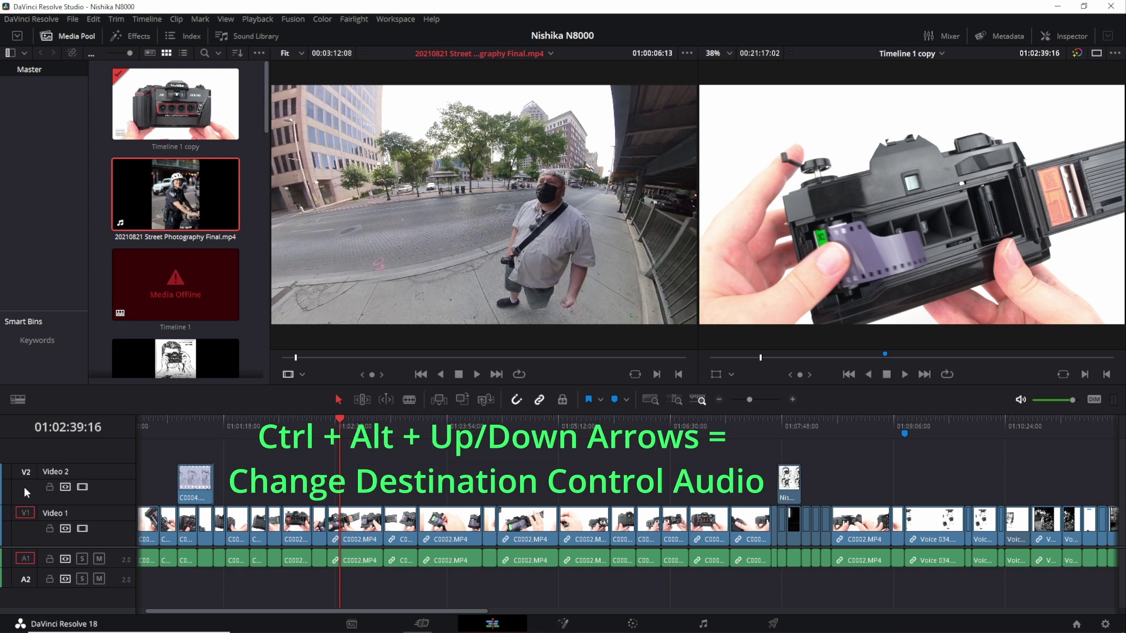
key(ctrl+alt+Down)
key(ctrl+alt+Up)
key(ctrl+alt+Down)
key(ctrl+alt+Up)
key(ctrl+alt+Down)
key(ctrl+alt+Up)
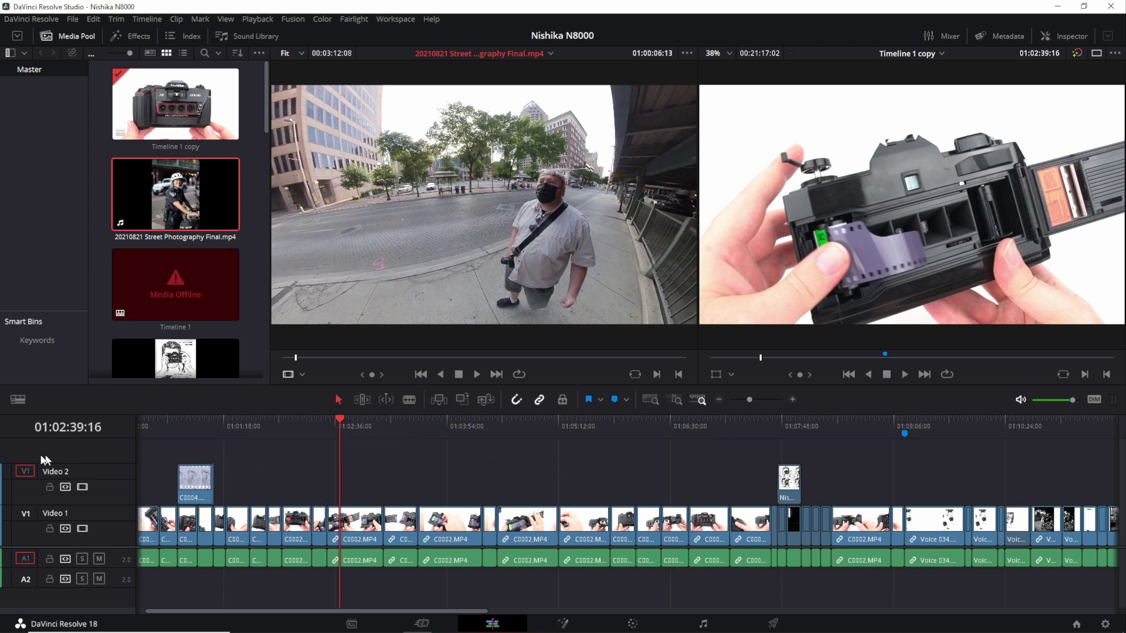
mouse_move(534, 206)
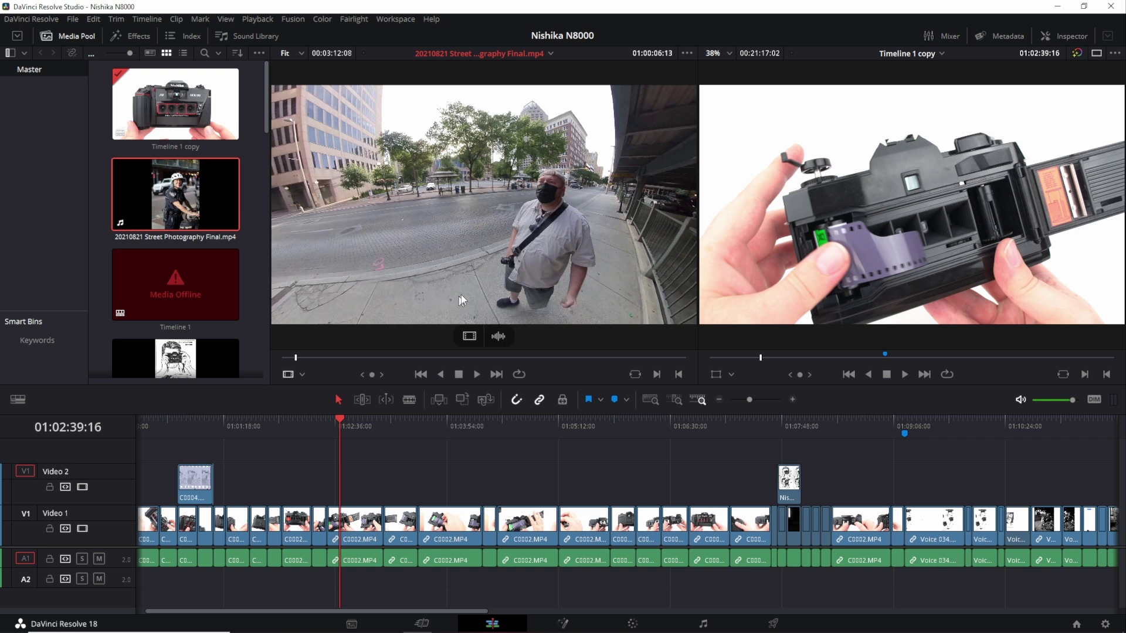
Mark In and Out points on the street photography source clip, spanning 00:00:31:16.
click(657, 374)
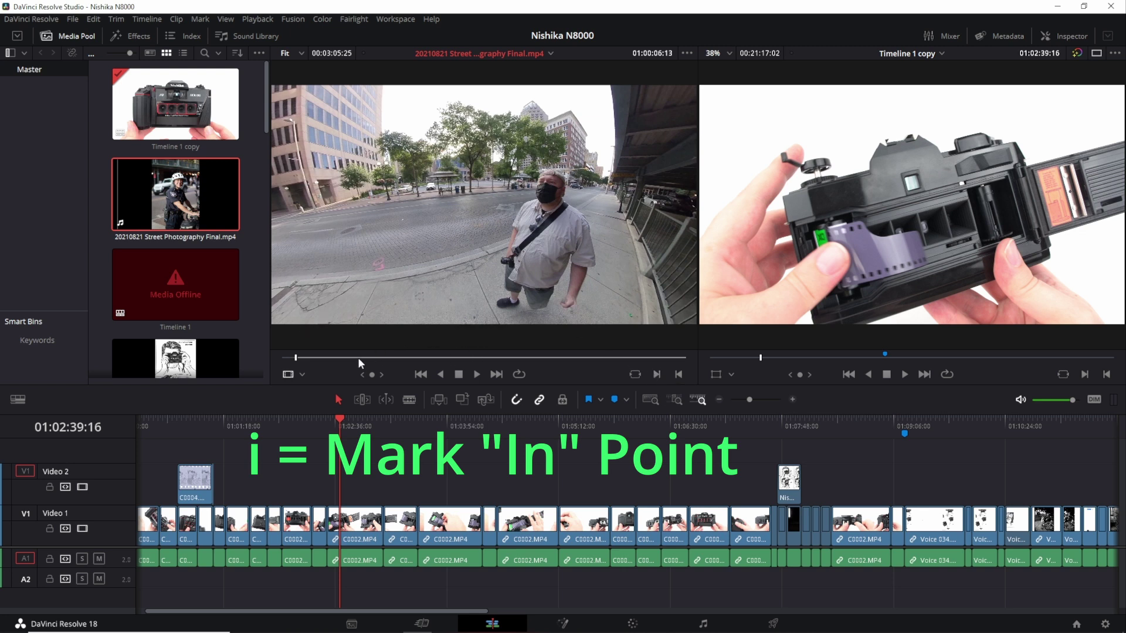
drag(296, 357, 362, 363)
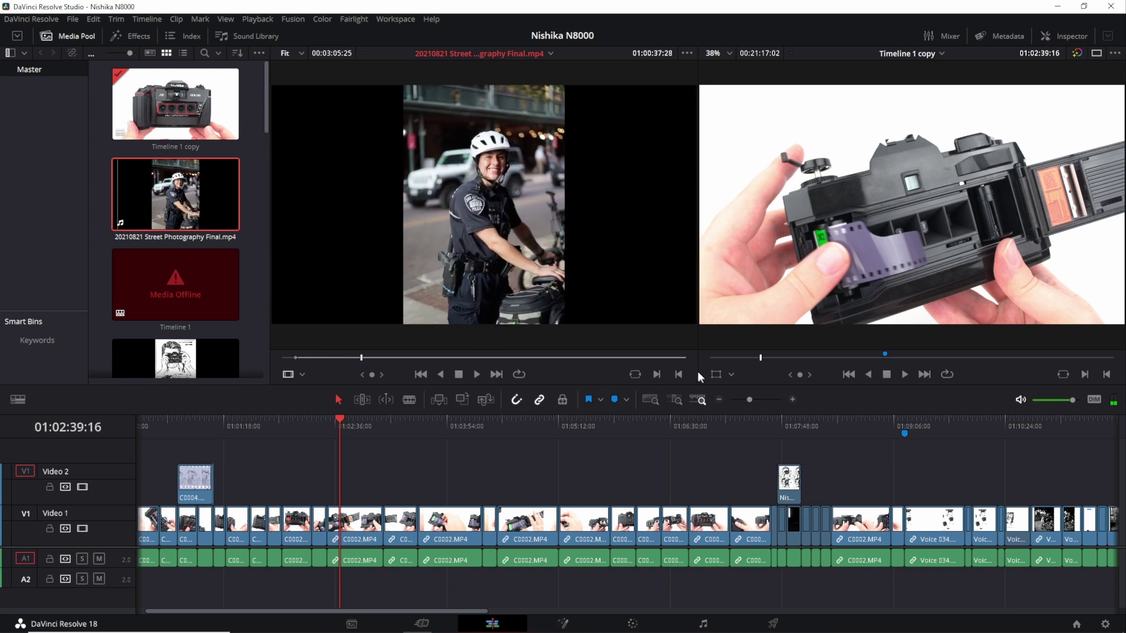
click(679, 375)
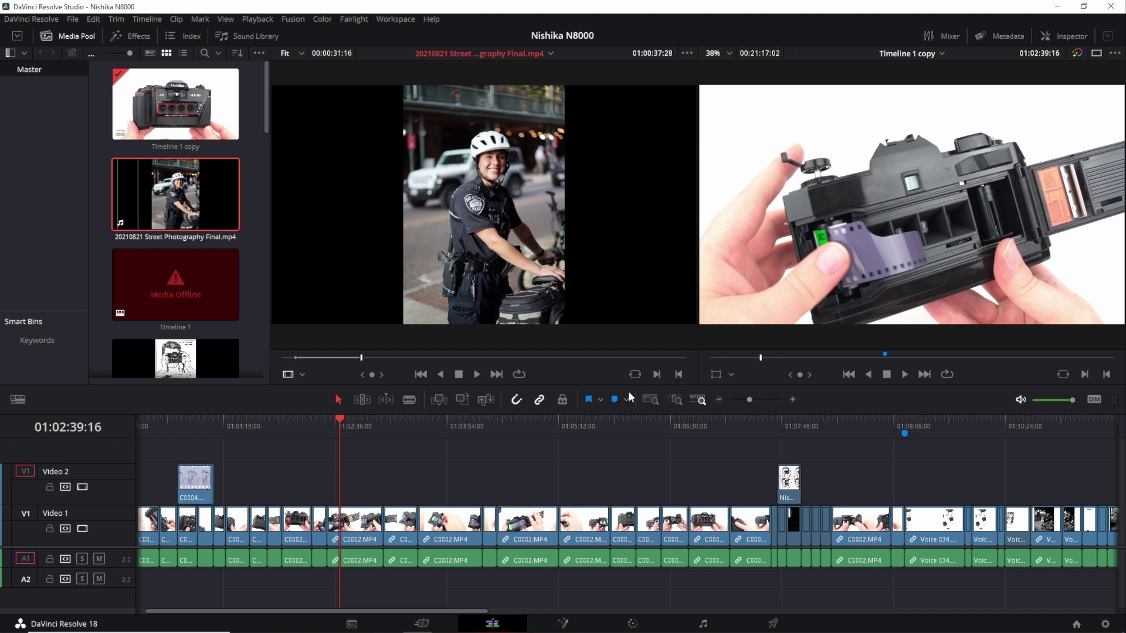
mouse_move(493, 212)
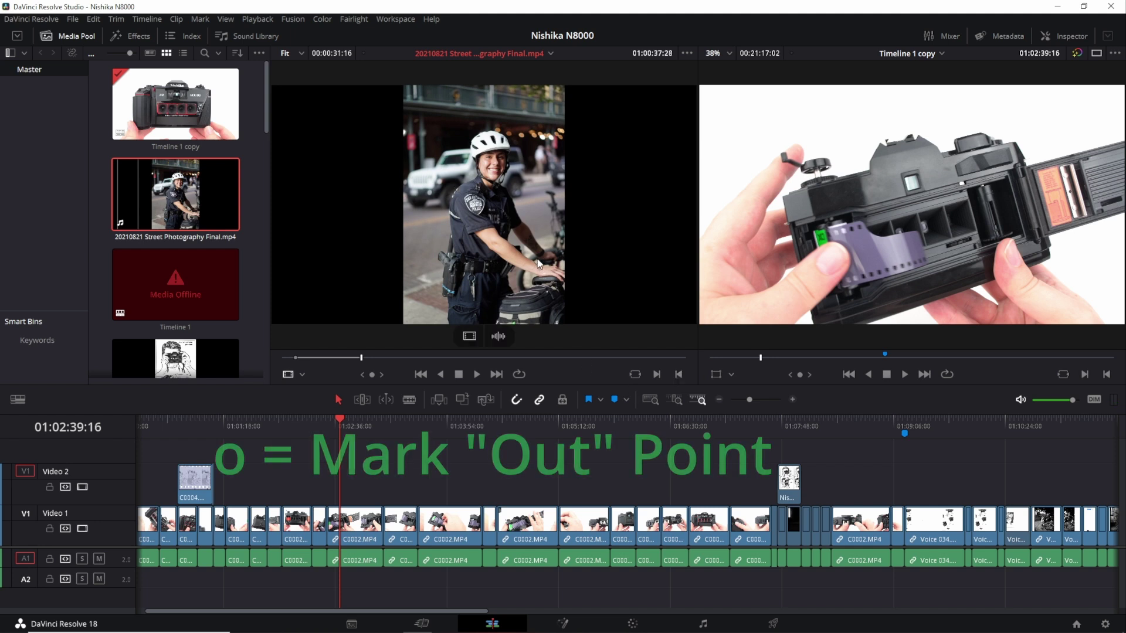
drag(485, 179, 930, 184)
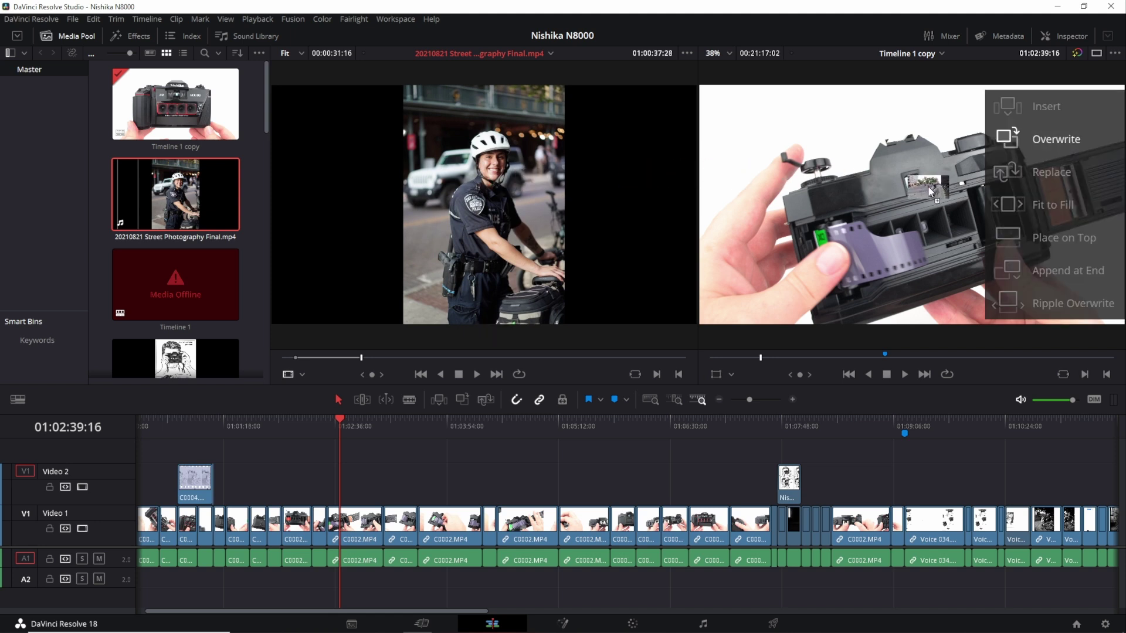
drag(928, 186, 1078, 112)
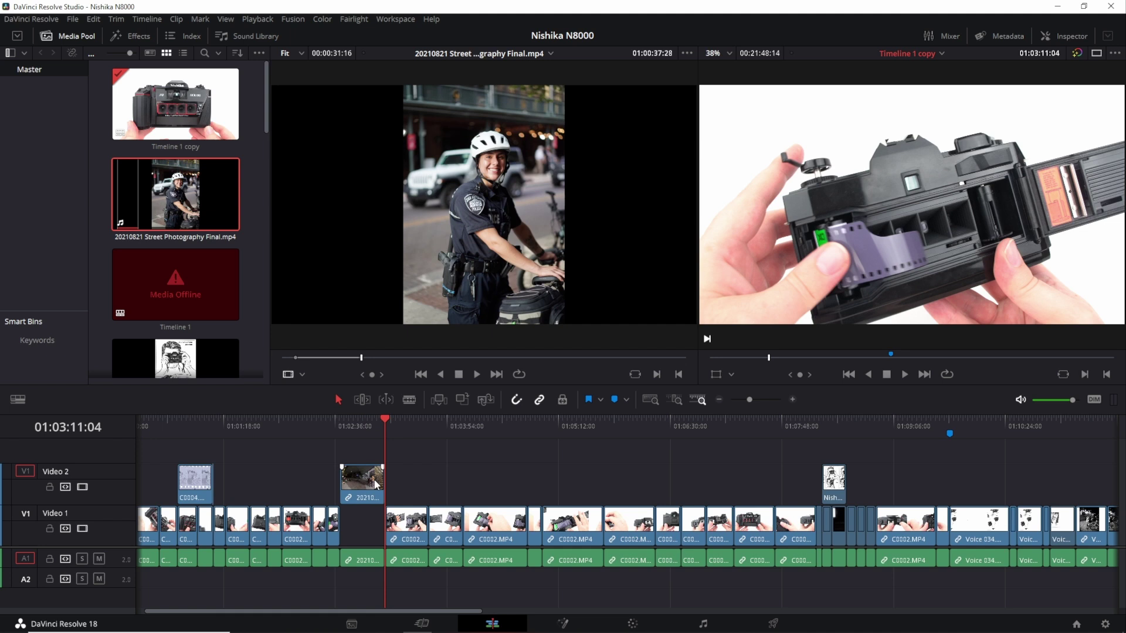
key(ctrl+z)
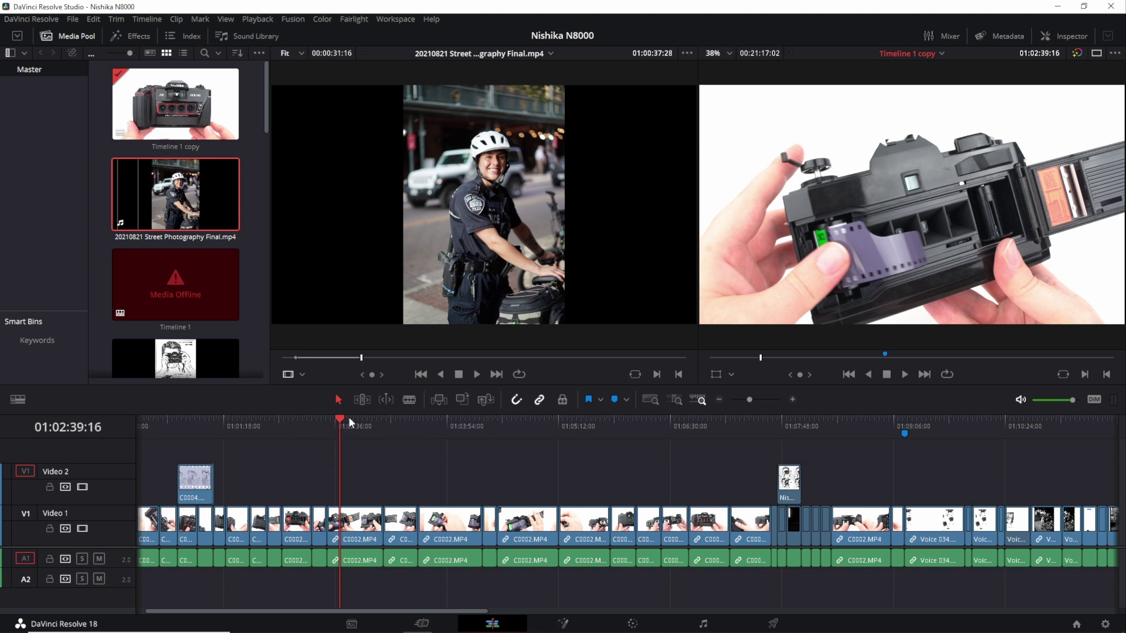
key(Right)
key(Right)
key(Right)
key(Right)
key(Right)
key(Right)
key(Right)
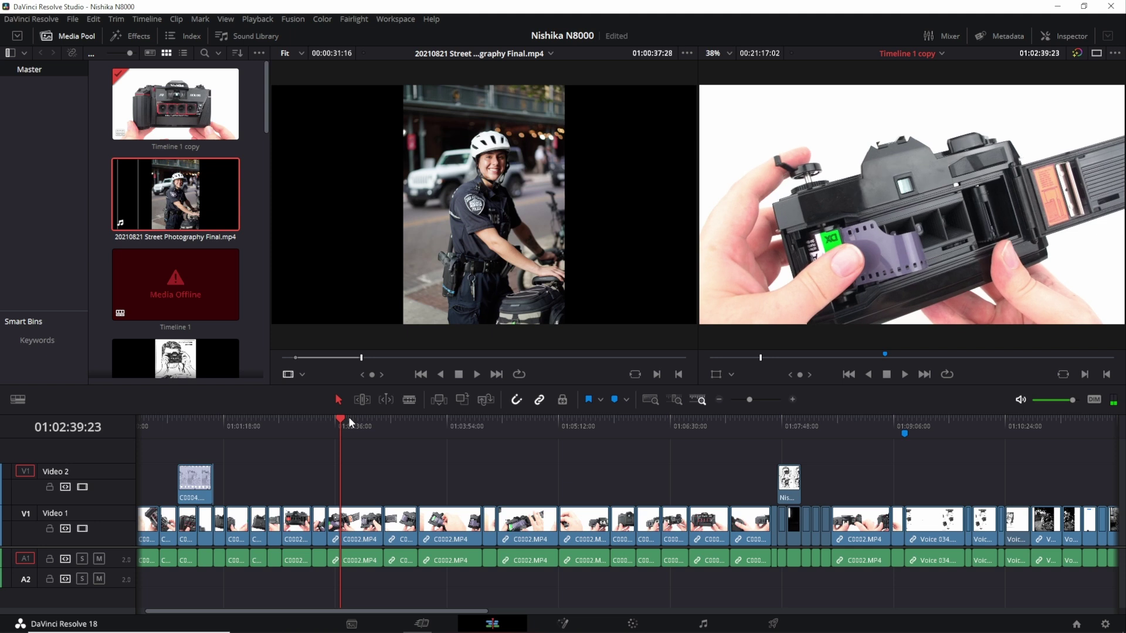
At playhead 01:02:30:18, insert the trimmed clip with F9, then overwrite it with F10.
mouse_move(344, 423)
mouse_down()
mouse_move(373, 424)
mouse_move(331, 425)
mouse_up()
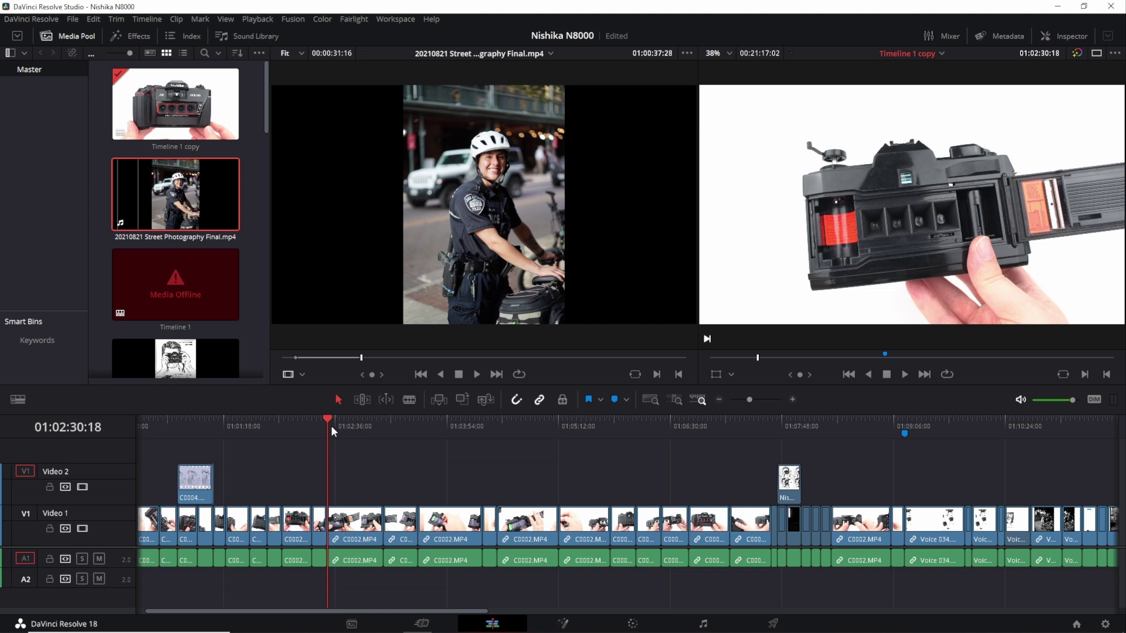
key(F9)
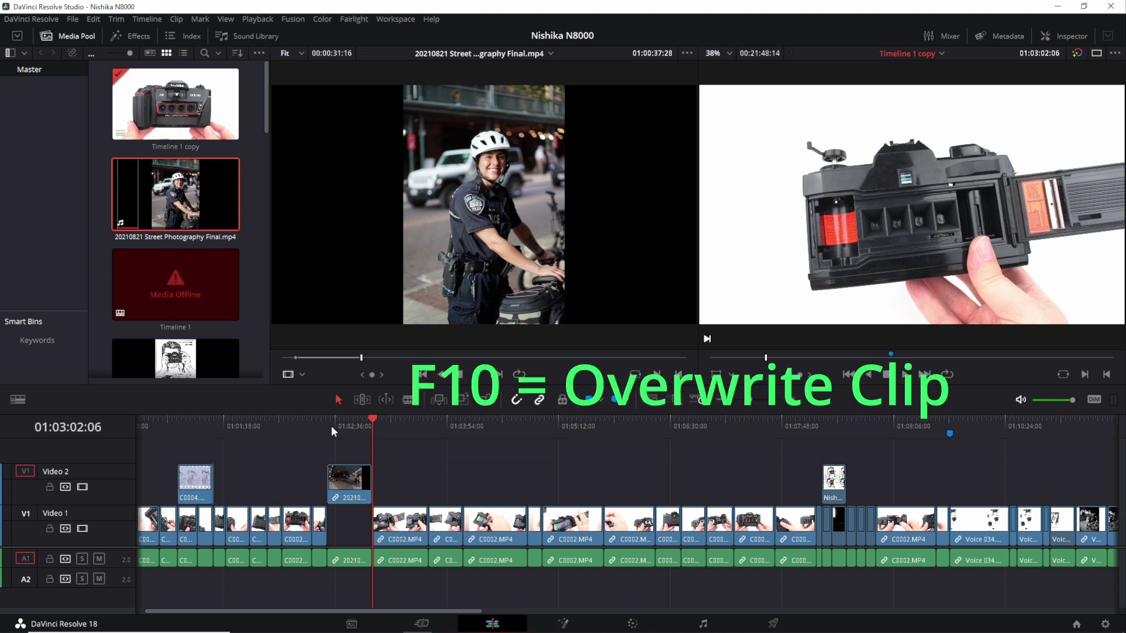
key(F10)
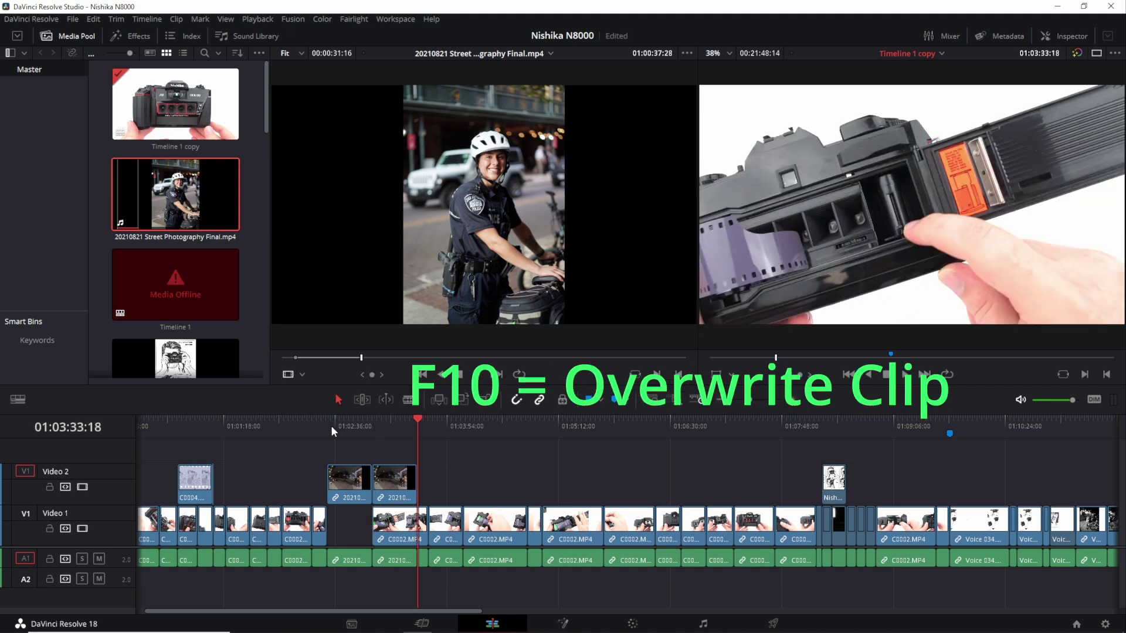
key(F11)
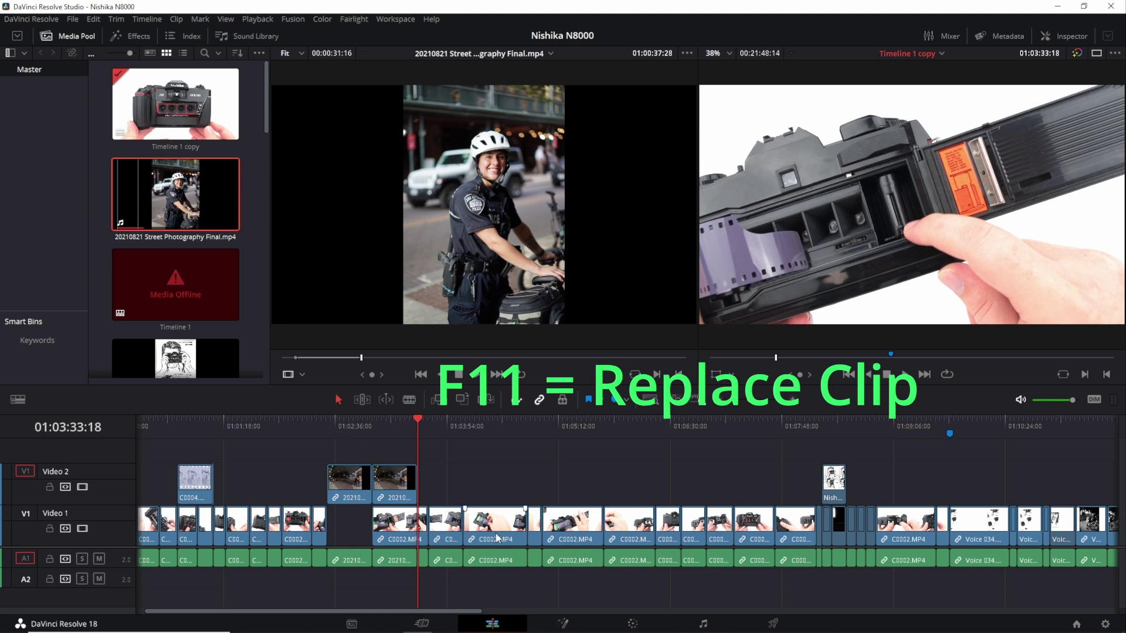
At 01:04:05:16, repatch video to V1, replace the V1 clip, then place a copy on top on V2.
click(462, 427)
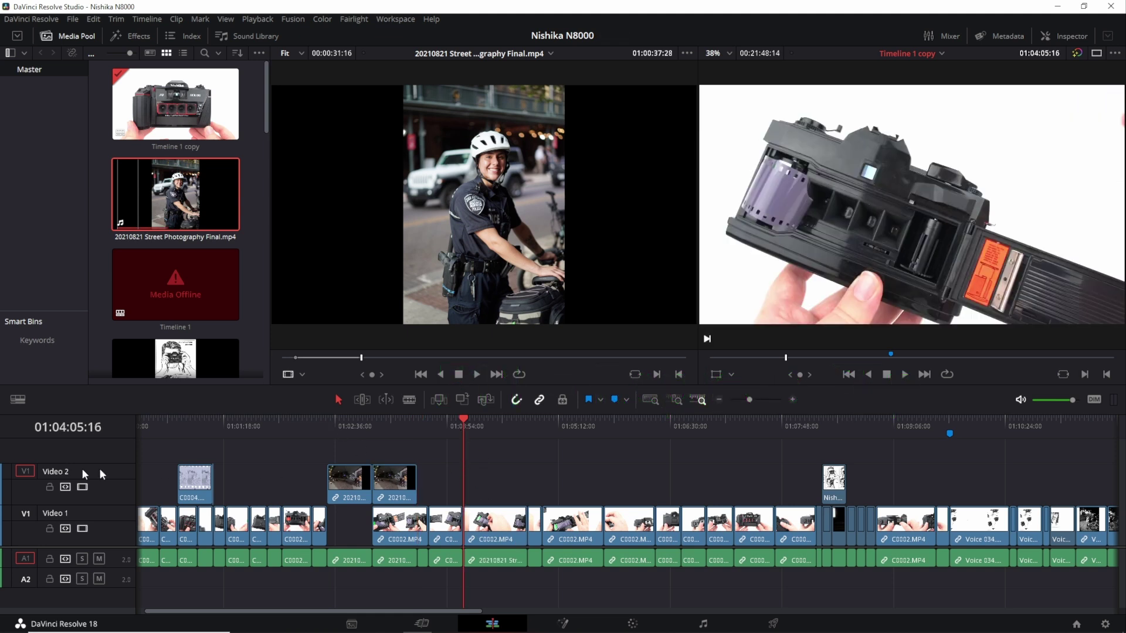
click(26, 512)
key(F11)
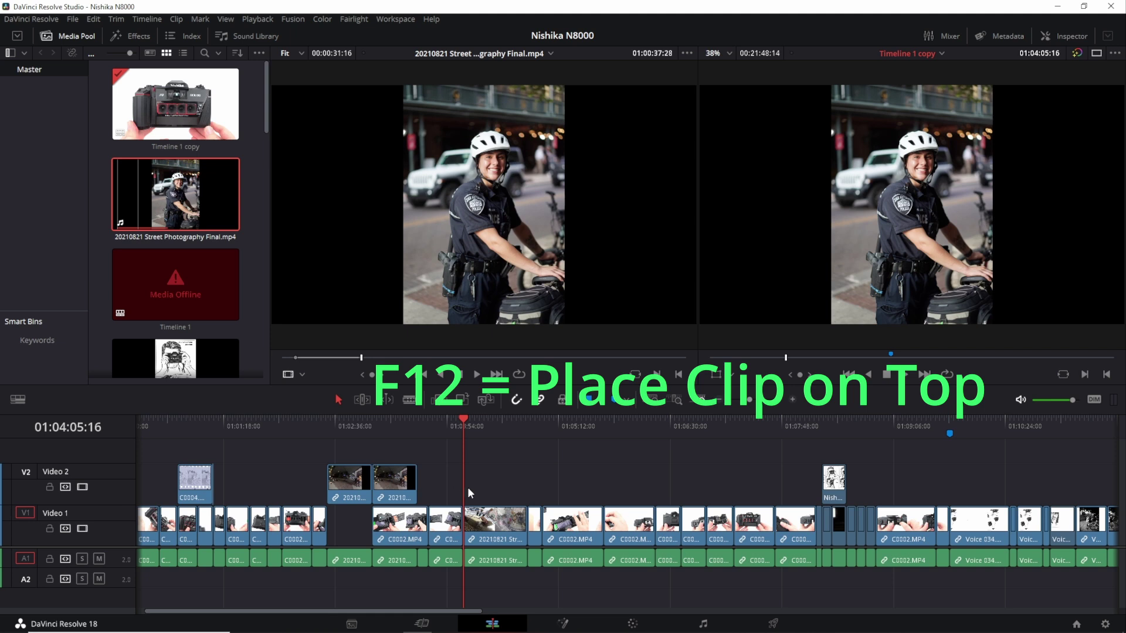
key(F12)
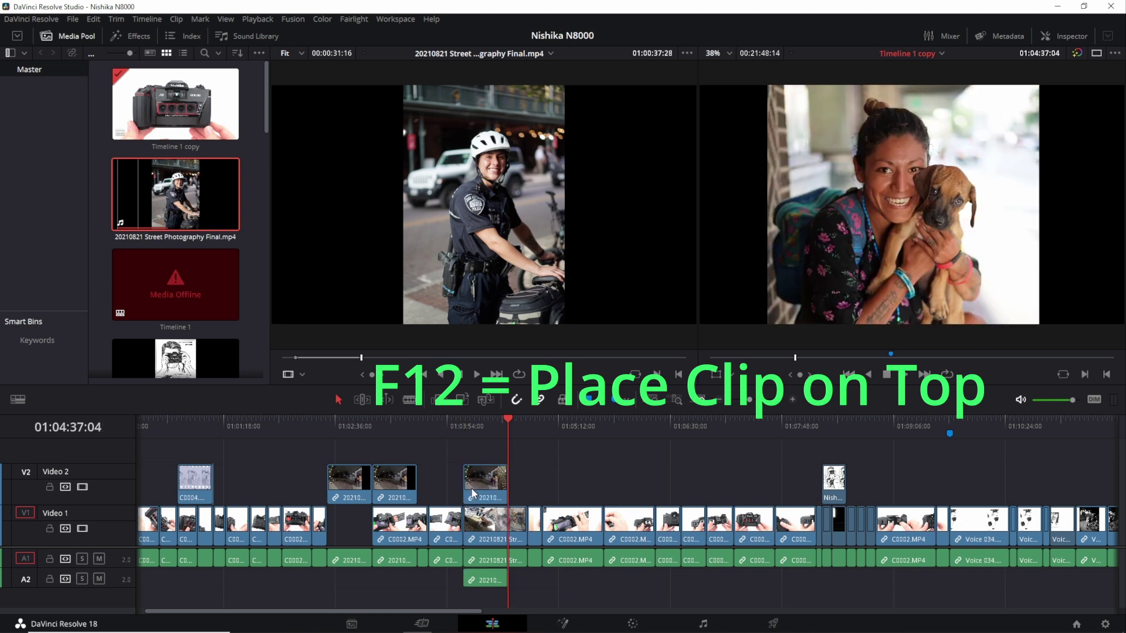
click(473, 492)
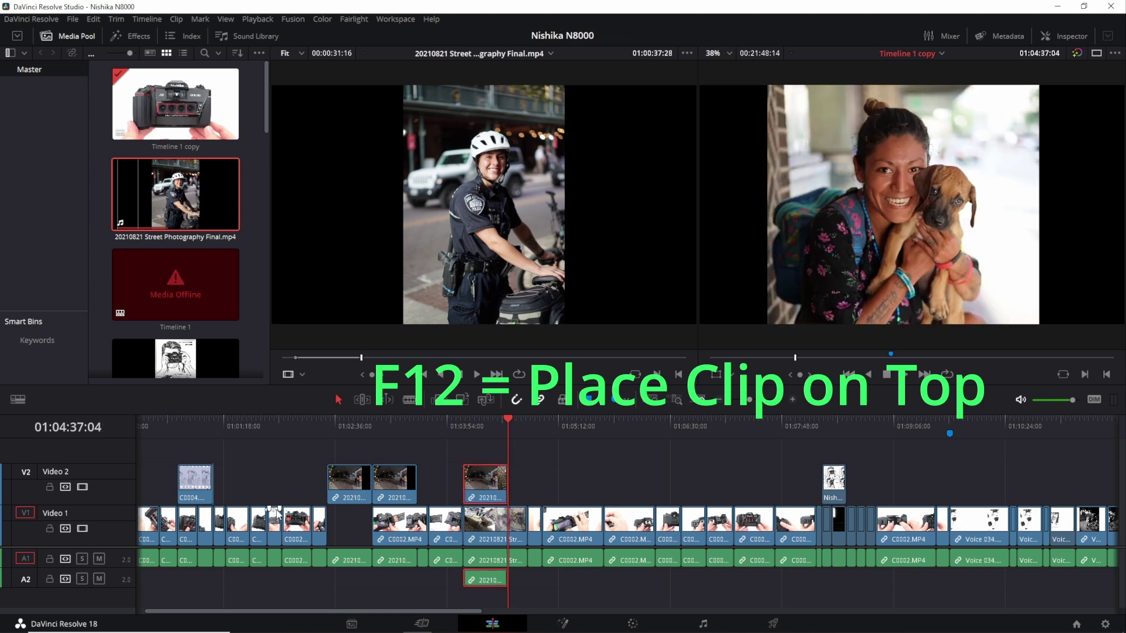